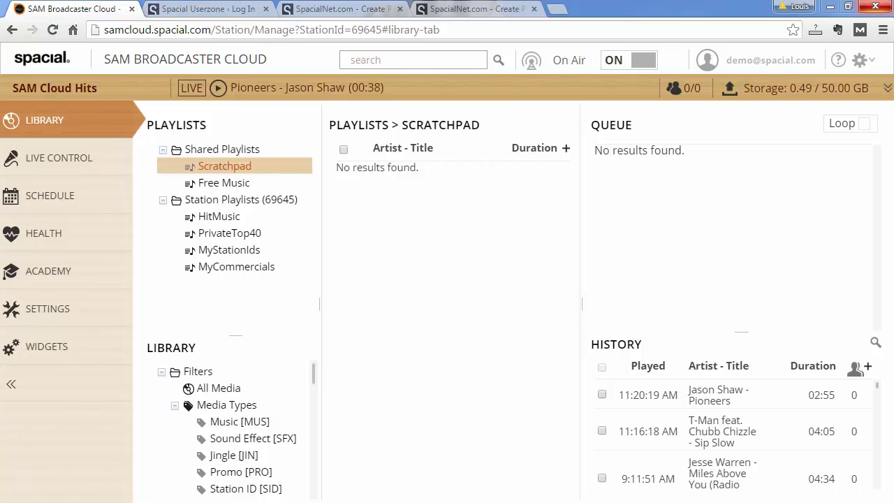
# Build a listen link for the AAC 64 kbps stream, trying SHOUTcast but keeping the Flash redirect
pyautogui.click(60, 348)
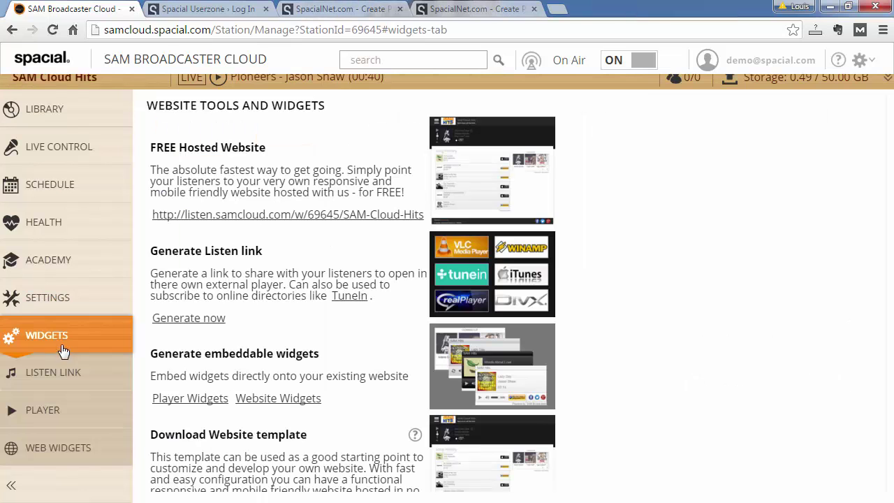
pyautogui.click(93, 378)
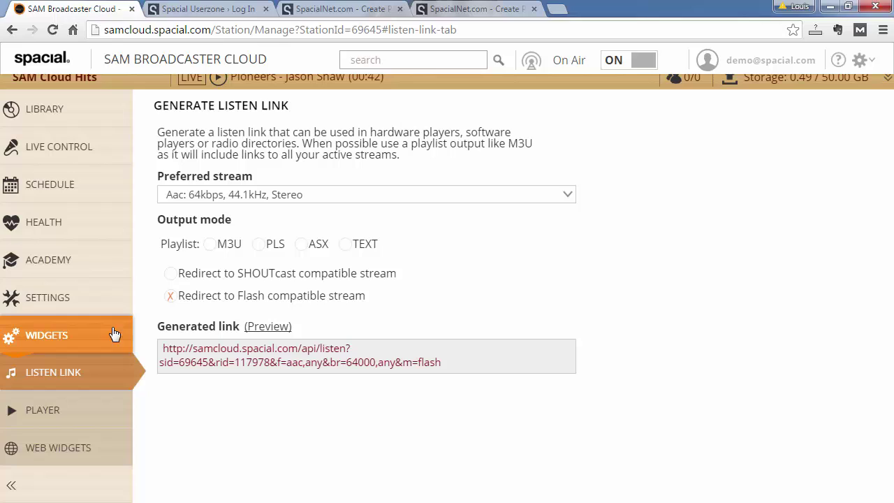
pyautogui.click(254, 200)
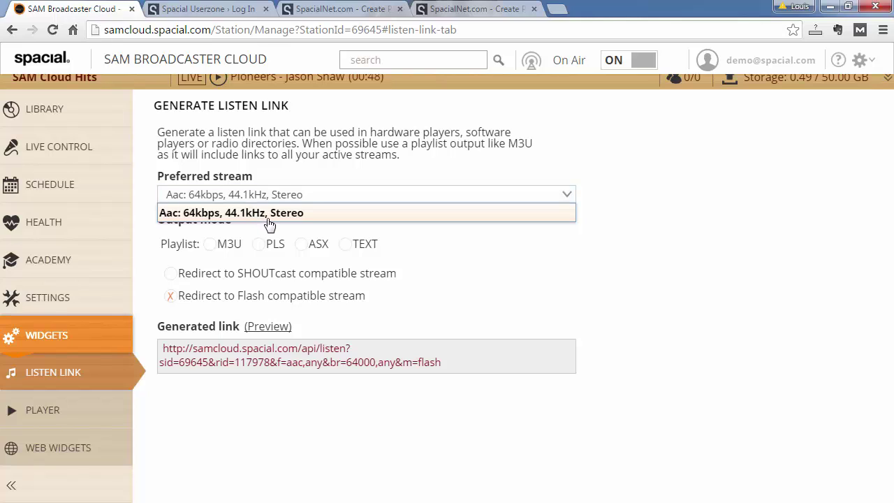
pyautogui.click(305, 185)
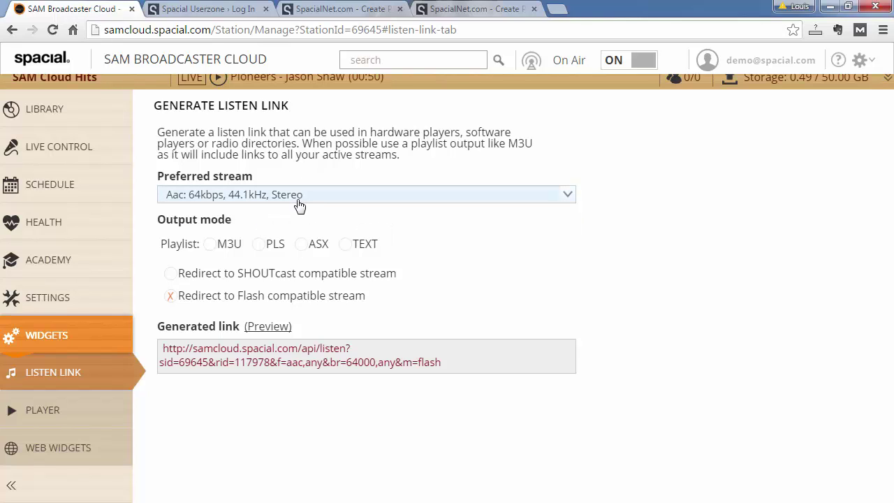
pyautogui.click(172, 275)
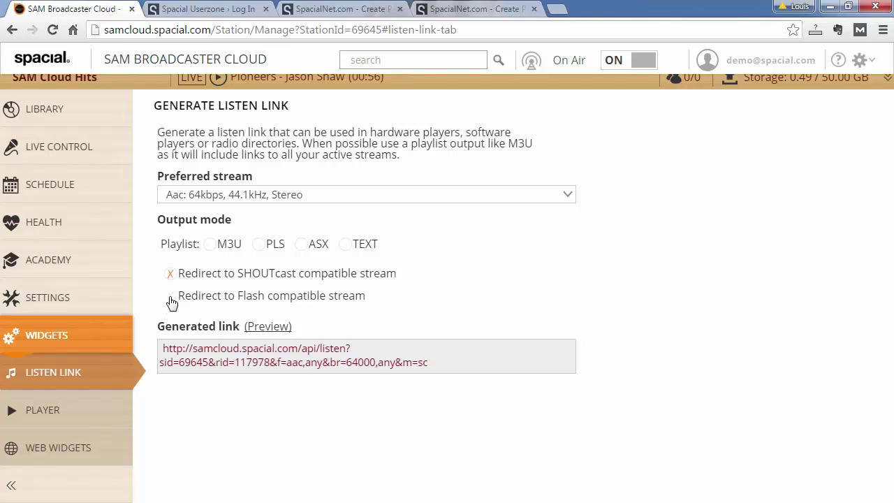
pyautogui.click(170, 295)
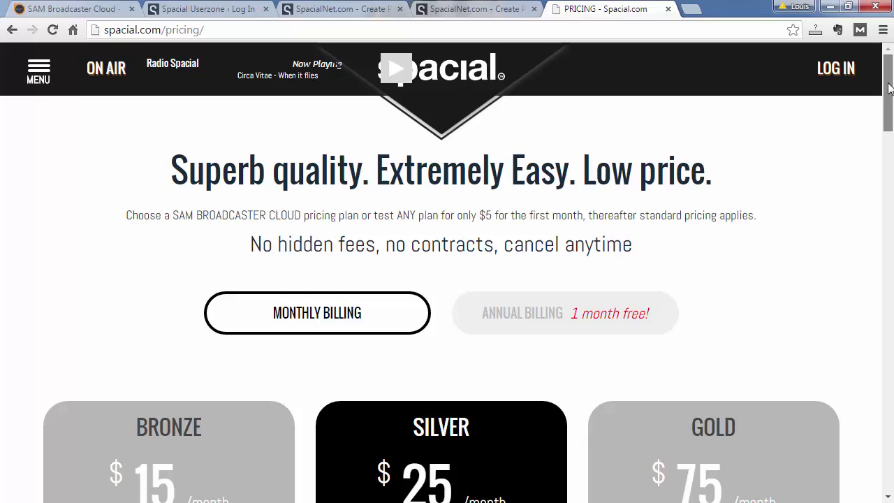
# Scroll the pricing page to compare each plan's external relay allowance, then back up
pyautogui.moveTo(887, 90); pyautogui.dragTo(892, 178)
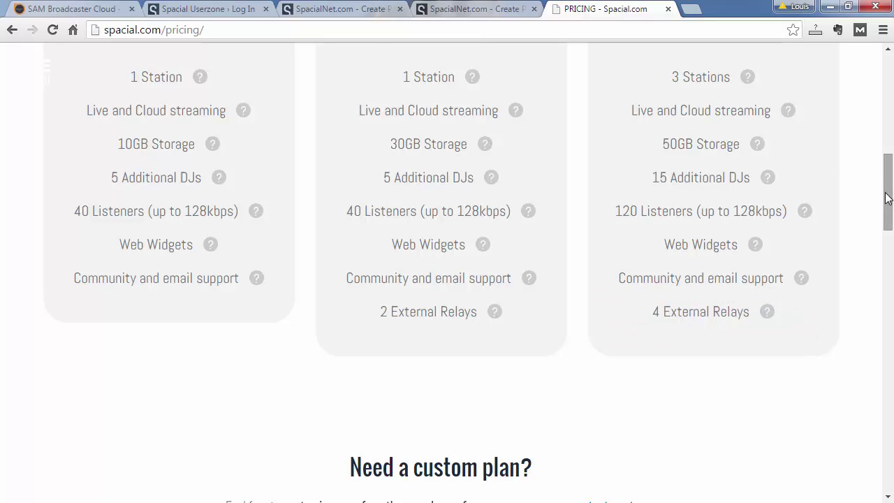
pyautogui.moveTo(888, 202)
pyautogui.mouseDown()
pyautogui.moveTo(887, 144)
pyautogui.moveTo(878, 198)
pyautogui.mouseUp()
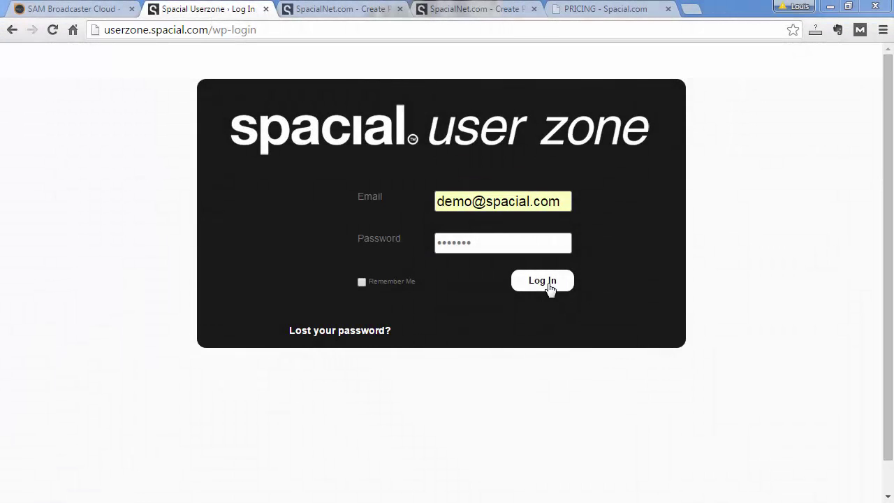
# Log in to User Zone and open Manage Relays for the SAM Cloud Hits station
pyautogui.click(551, 287)
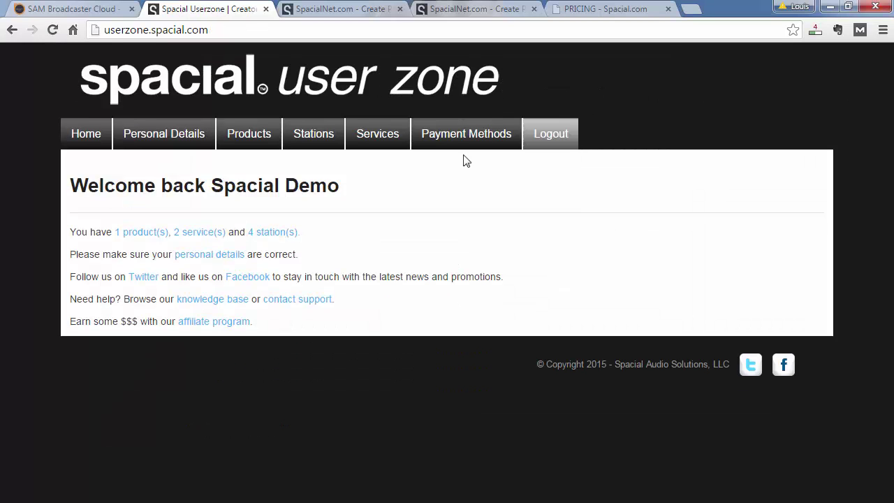
pyautogui.click(304, 143)
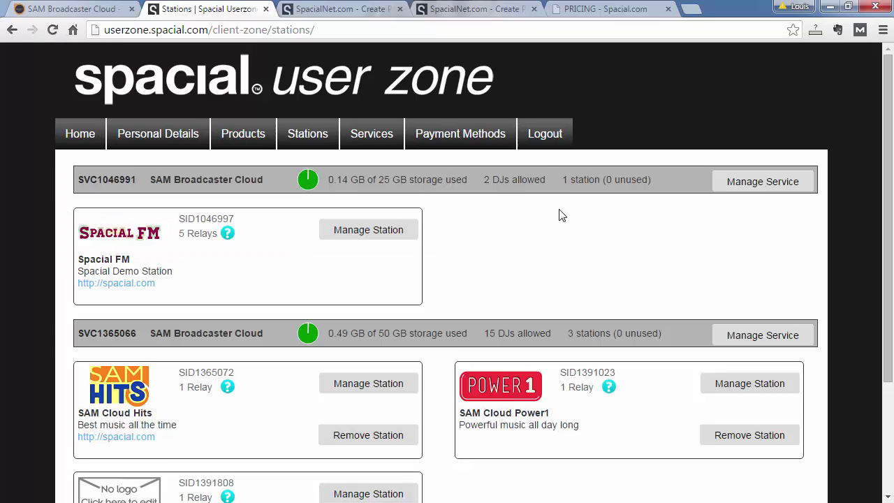
pyautogui.scroll(-3, 559, 209)
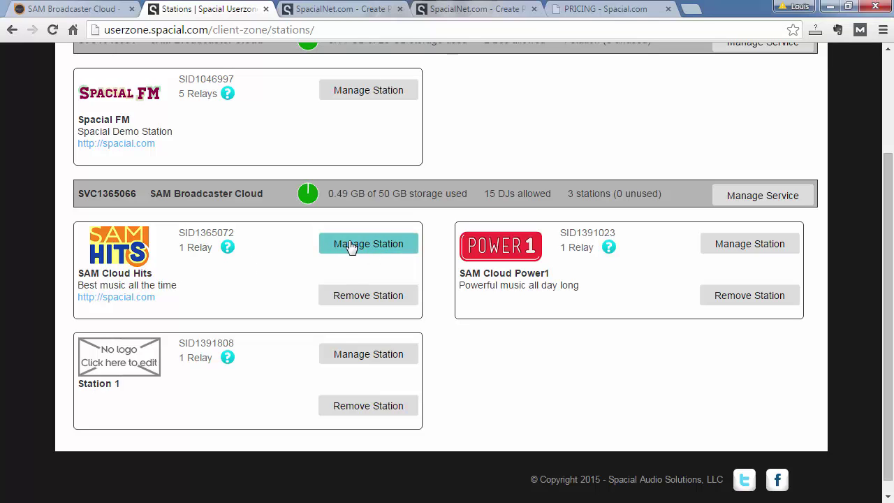
pyautogui.click(359, 248)
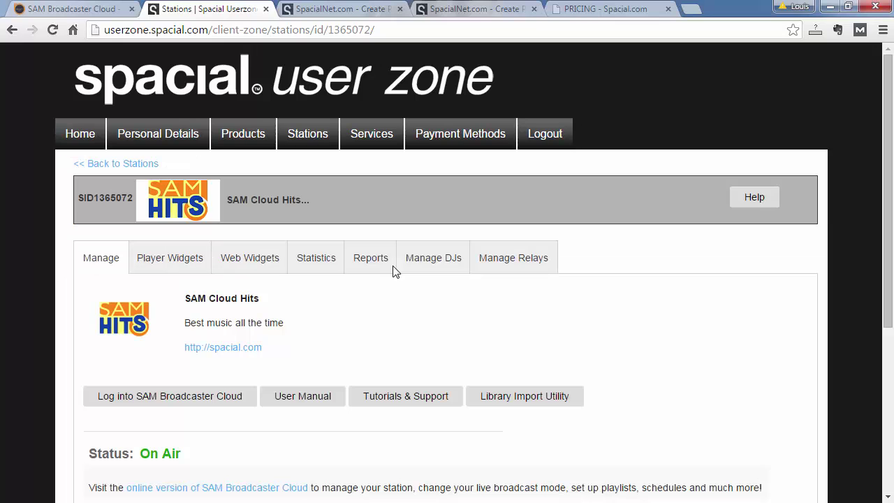
pyautogui.click(493, 263)
pyautogui.scroll(-2, 614, 281)
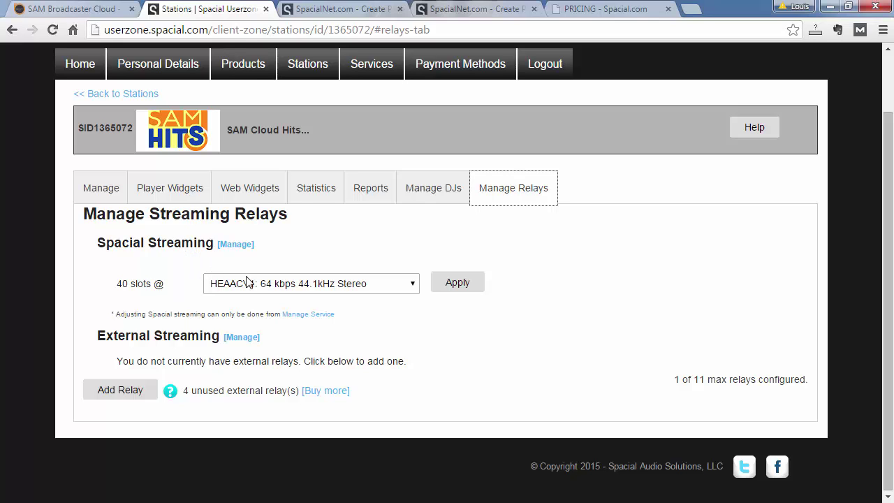
pyautogui.click(272, 287)
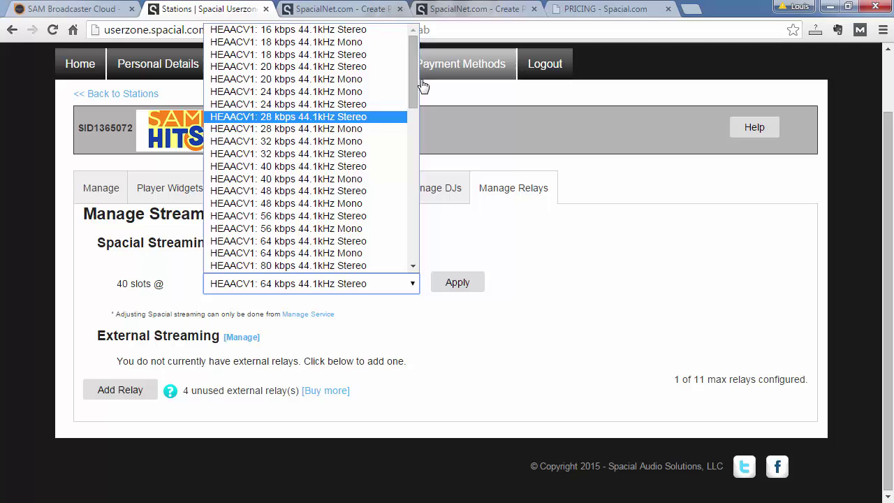
pyautogui.moveTo(412, 74)
pyautogui.mouseDown()
pyautogui.moveTo(405, 231)
pyautogui.moveTo(406, 64)
pyautogui.mouseUp()
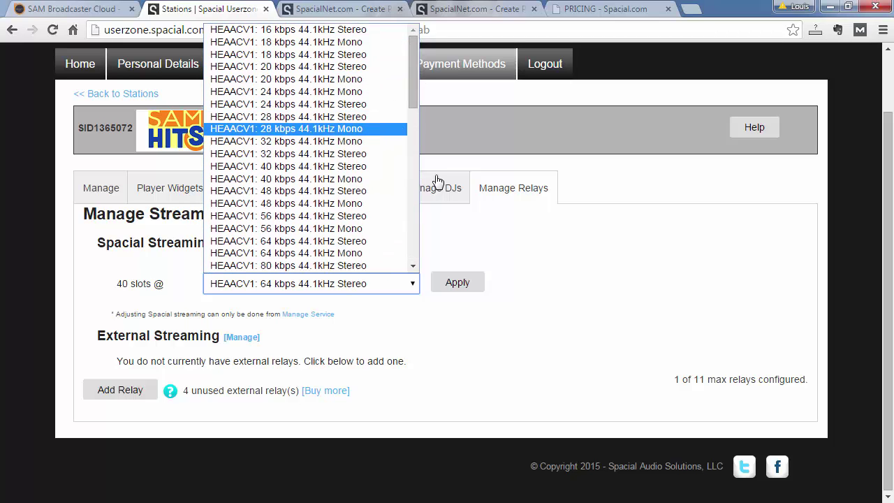
pyautogui.click(507, 246)
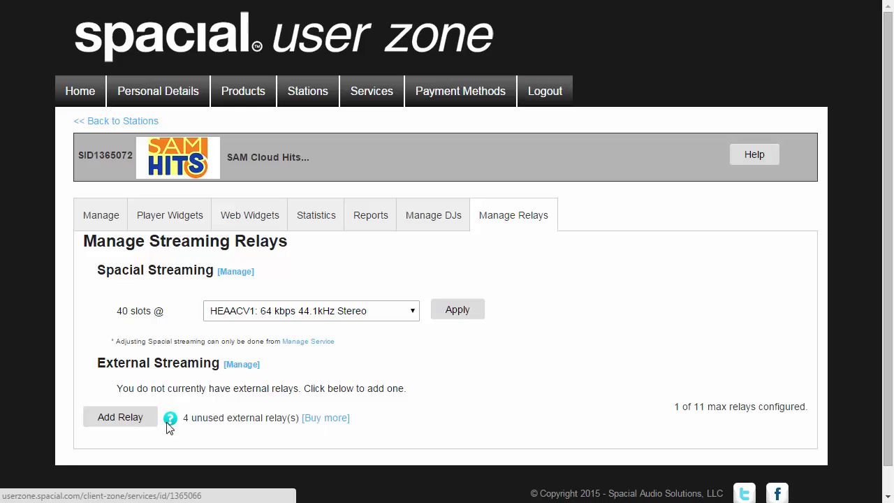
# Add an IceCast v2 relay using the 64 kbps, 22.1 kHz, Stereo, MP3 format
pyautogui.click(120, 417)
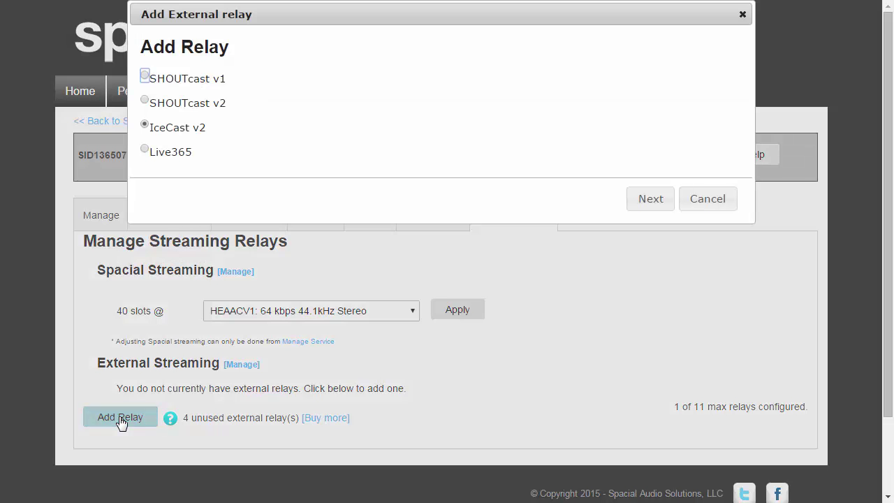
pyautogui.click(146, 125)
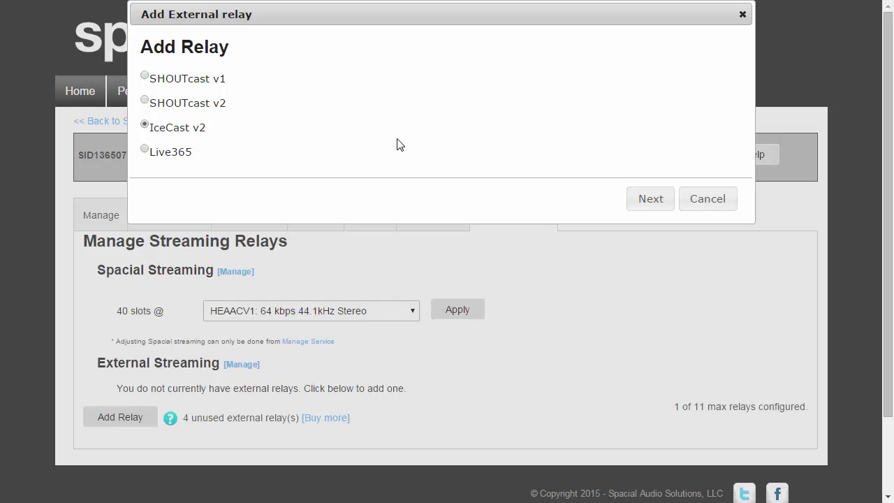
pyautogui.click(648, 199)
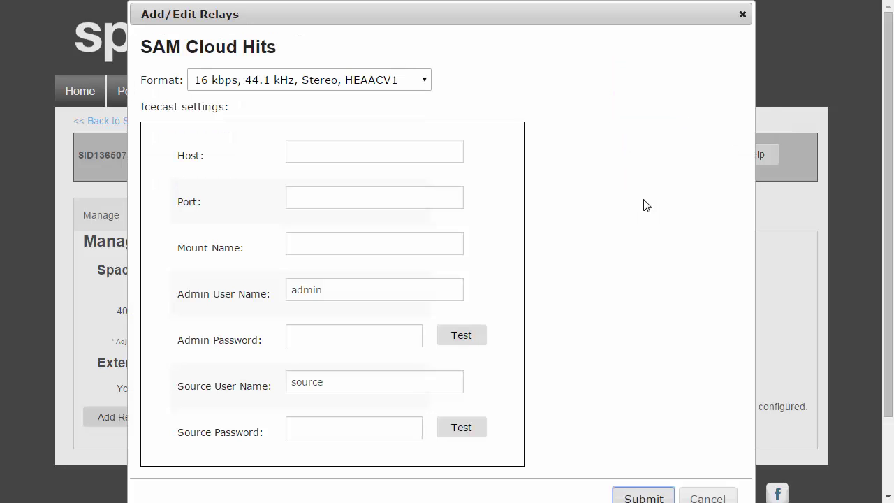
pyautogui.click(424, 82)
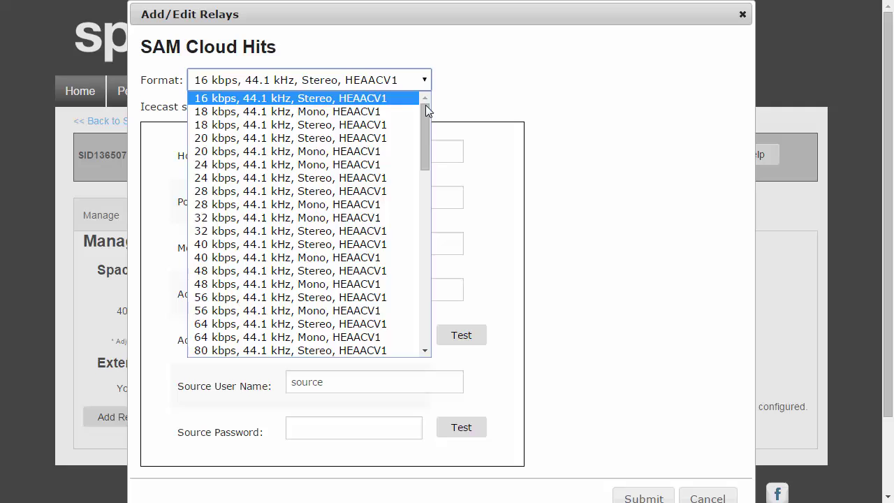
pyautogui.moveTo(425, 106); pyautogui.dragTo(391, 241)
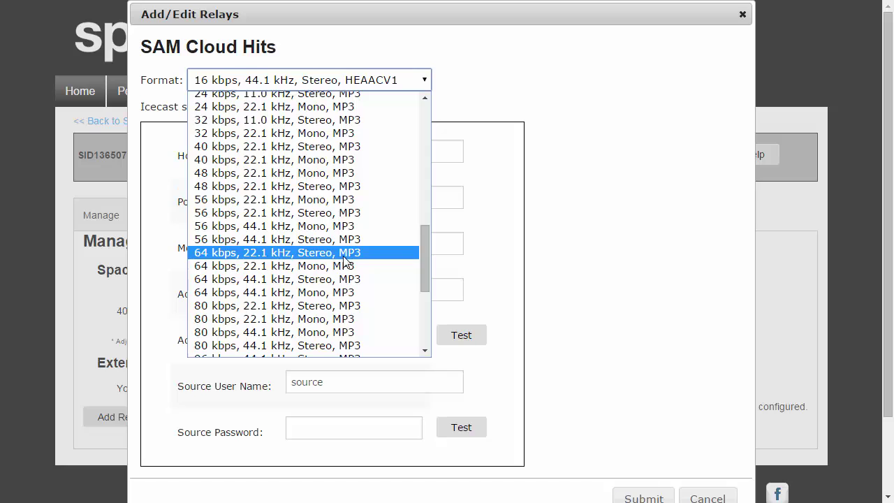
pyautogui.click(345, 255)
pyautogui.click(352, 154)
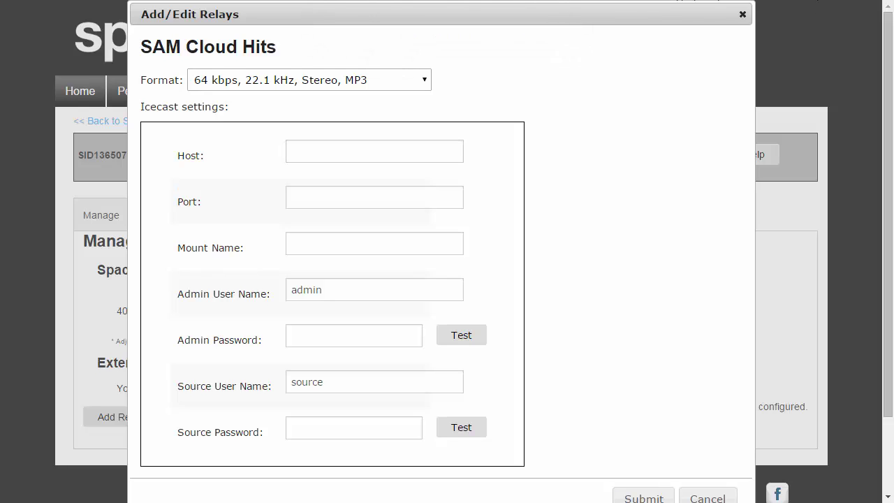
# Set the relay host to 208.80.53.91, port 80 and mount id0
pyautogui.click(318, 150)
pyautogui.write('http://208.80.53.91/')
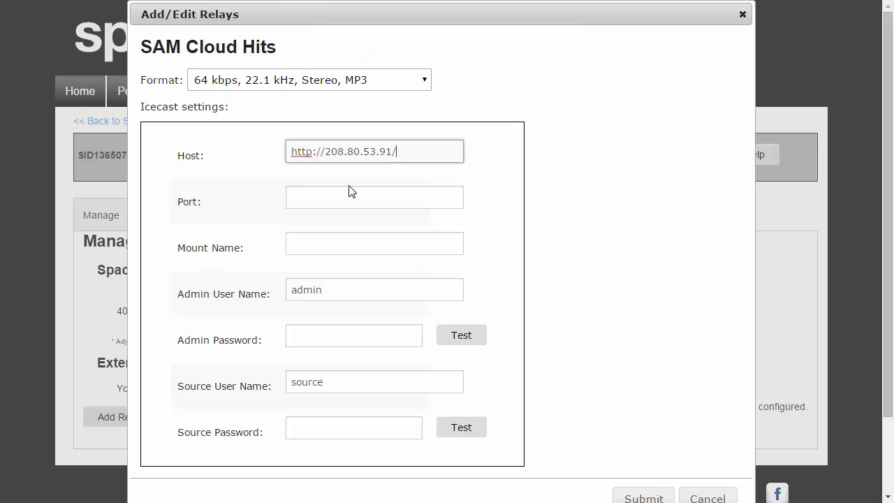
pyautogui.press('BackSpace')
pyautogui.moveTo(325, 152); pyautogui.dragTo(234, 146)
pyautogui.press('BackSpace')
pyautogui.click(305, 195)
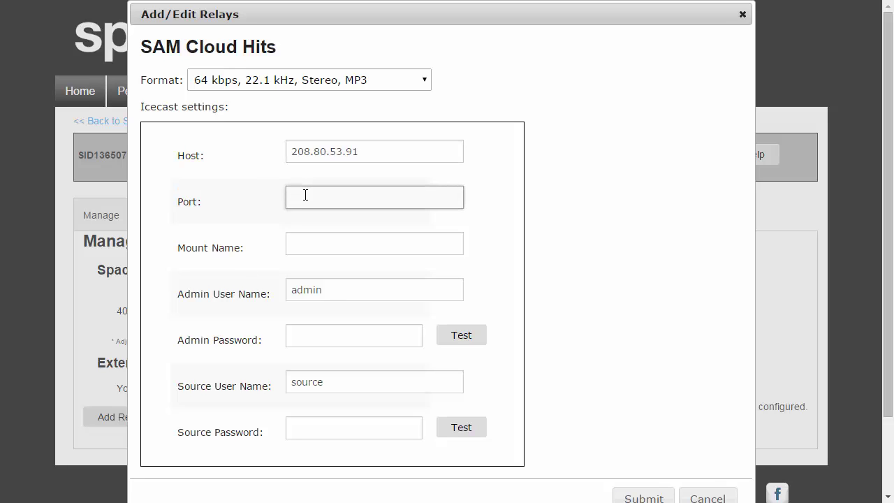
pyautogui.write('80')
pyautogui.click(305, 245)
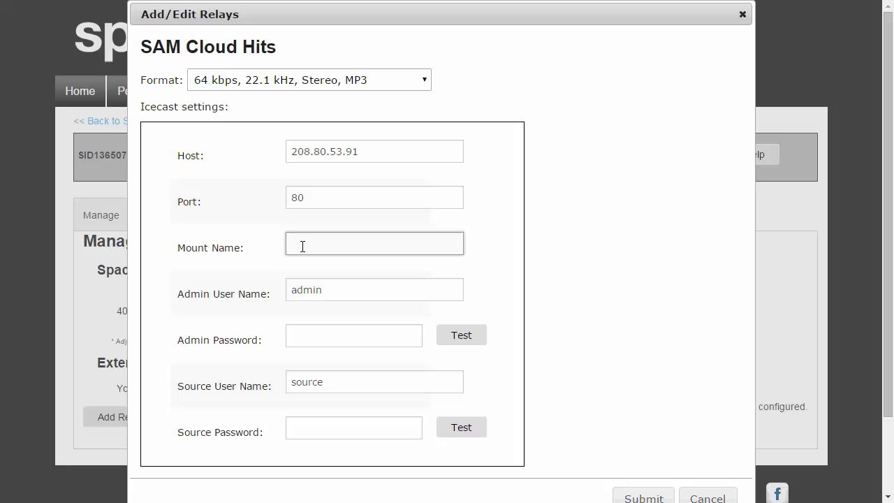
pyautogui.write('id0')
# Enter the admin user name and password, then the source password
pyautogui.press('Tab')
pyautogui.write('s')
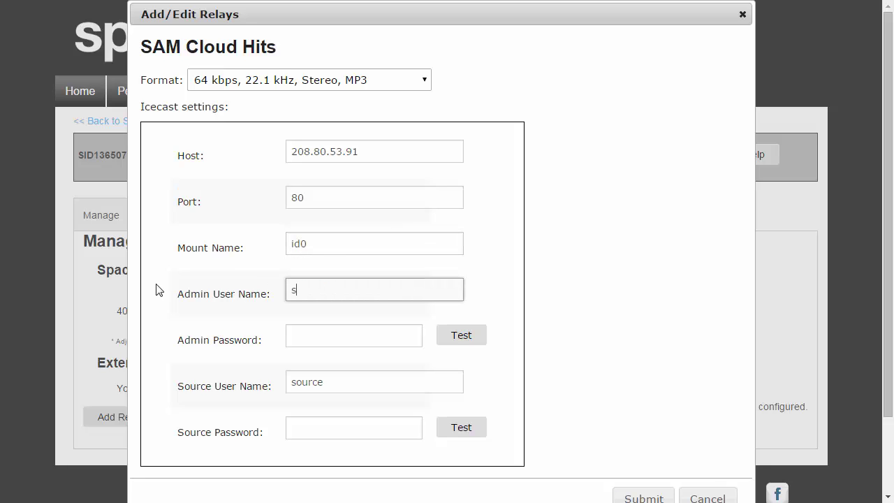
pyautogui.write('pacial')
pyautogui.click(315, 340)
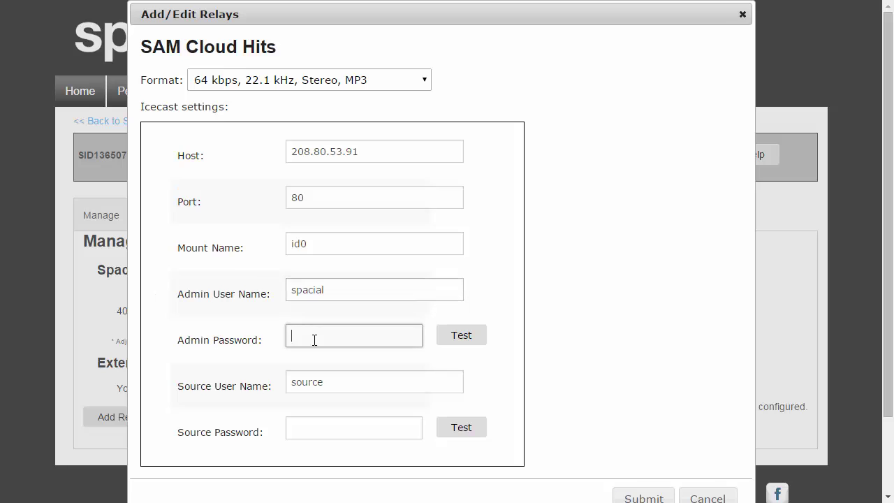
pyautogui.write('hackme')
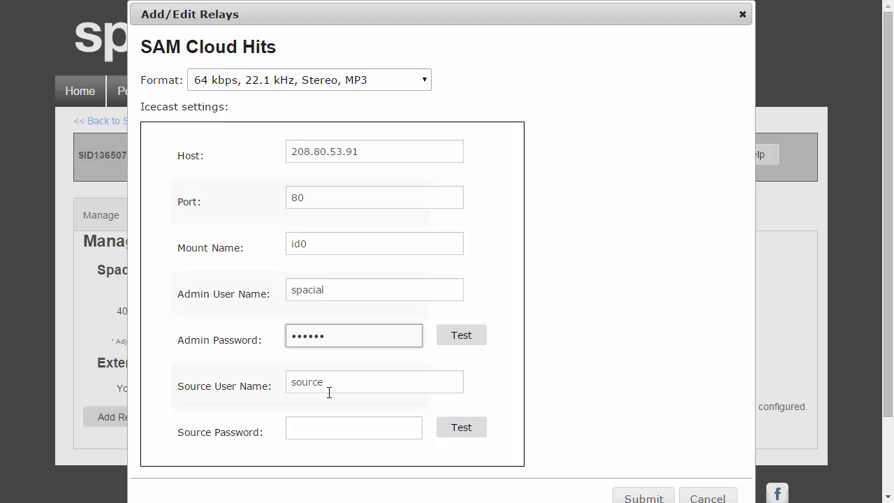
pyautogui.doubleClick(337, 389)
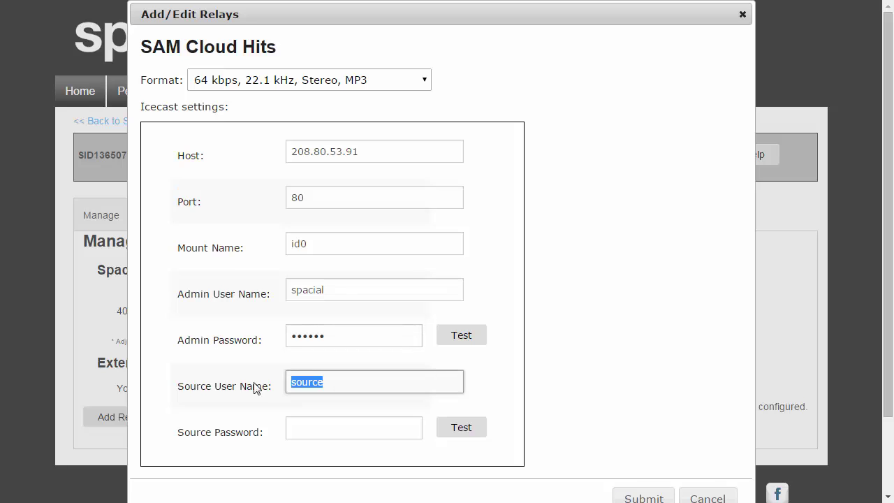
pyautogui.click(290, 428)
pyautogui.write('hack')
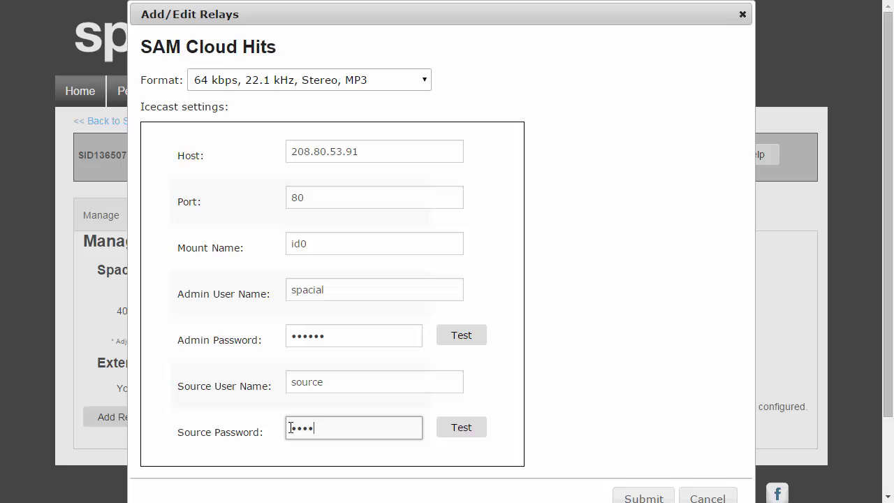
pyautogui.click(433, 364)
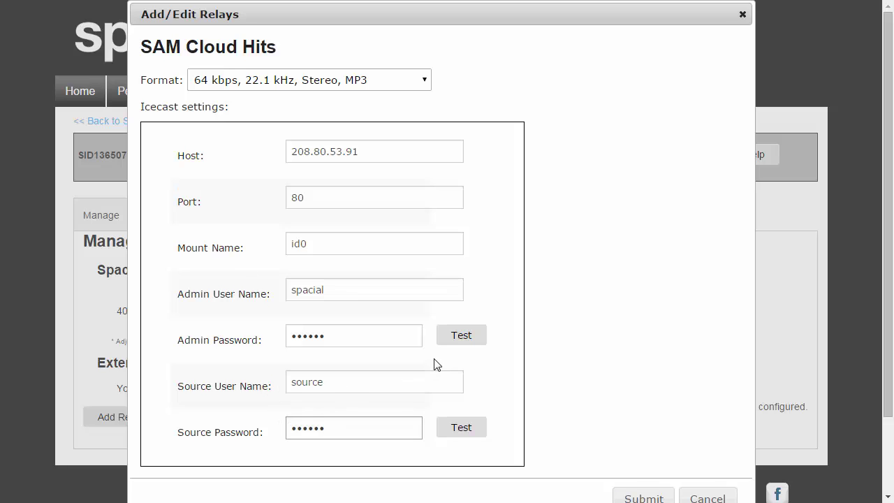
# Test the admin login, show it fails with '1' appended to the user name, then restore it
pyautogui.click(467, 340)
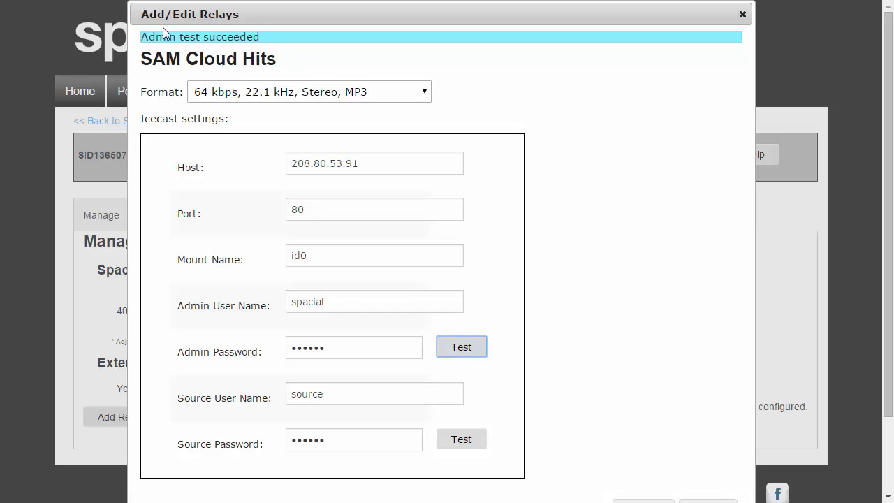
pyautogui.click(335, 300)
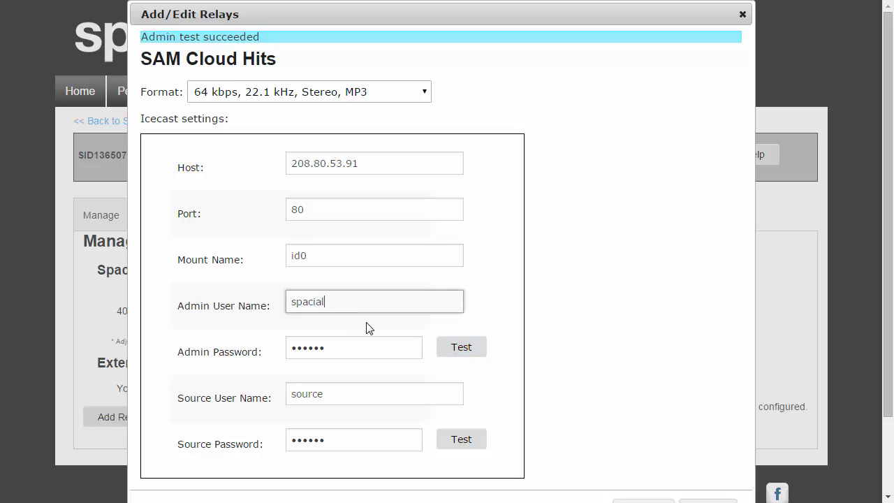
pyautogui.write('1')
pyautogui.click(461, 350)
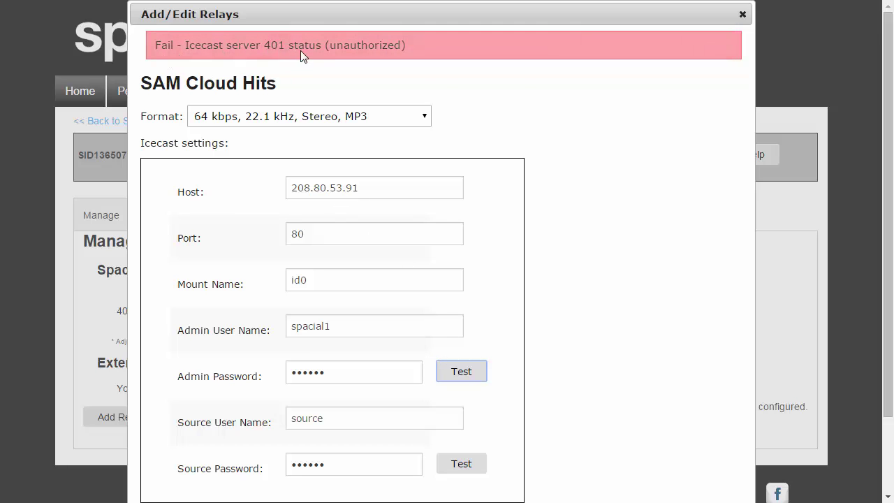
pyautogui.click(354, 327)
pyautogui.press('BackSpace')
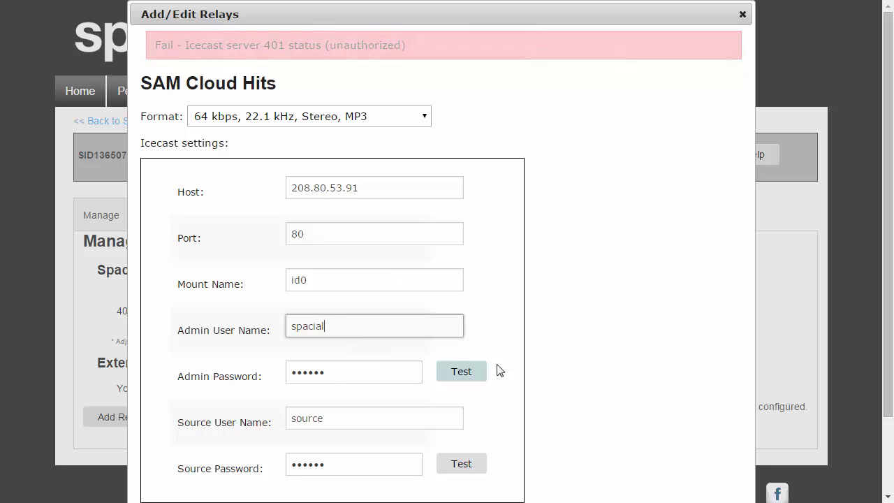
# Test the source login with '1' appended to the user name, then correct it and retest
pyautogui.click(370, 424)
pyautogui.write('1')
pyautogui.click(471, 464)
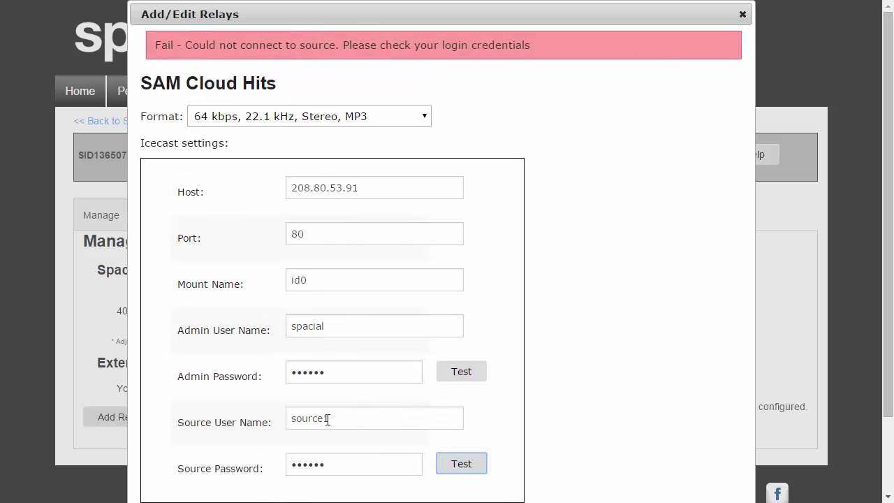
pyautogui.click(352, 419)
pyautogui.press('BackSpace')
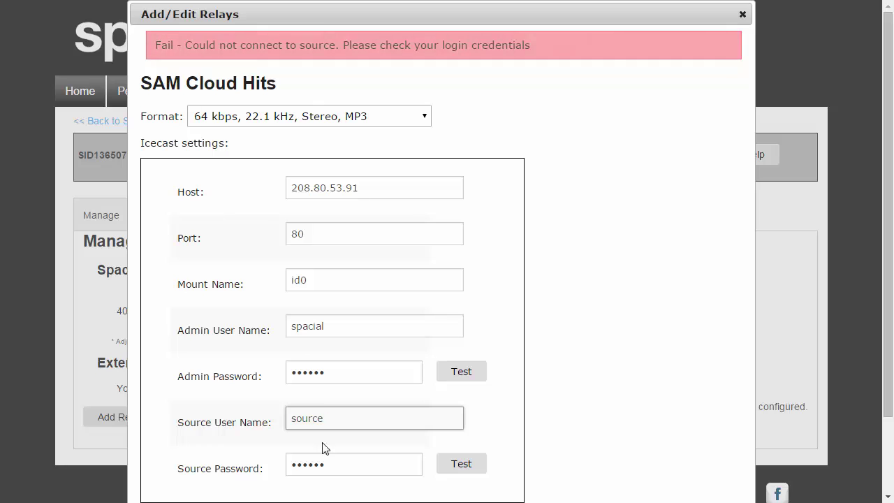
pyautogui.click(469, 470)
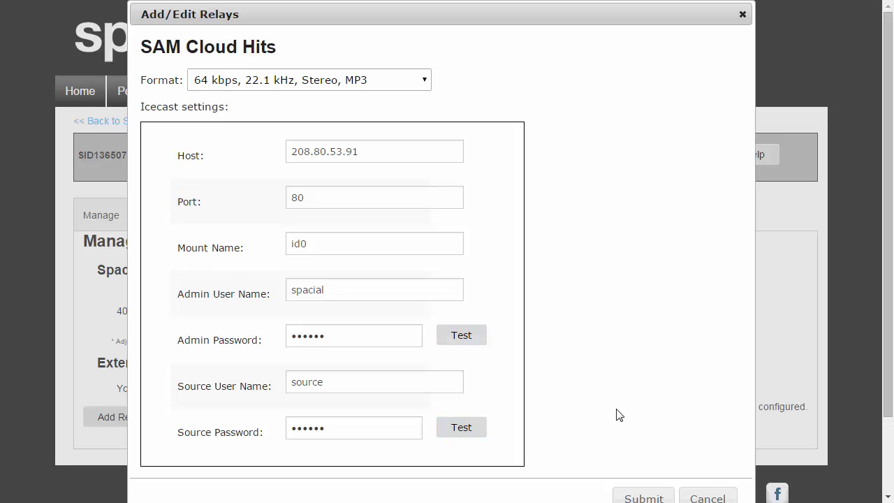
# Submit the Icecast relay and acknowledge the queued confirmation
pyautogui.click(654, 497)
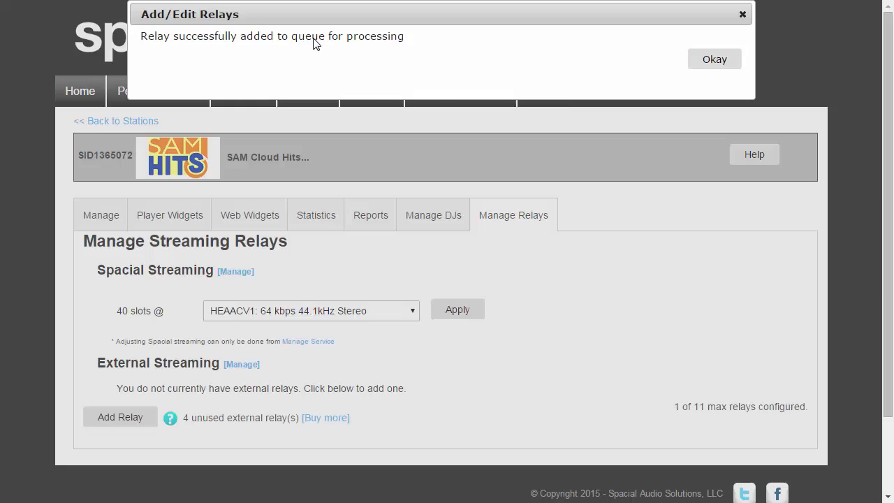
pyautogui.click(714, 60)
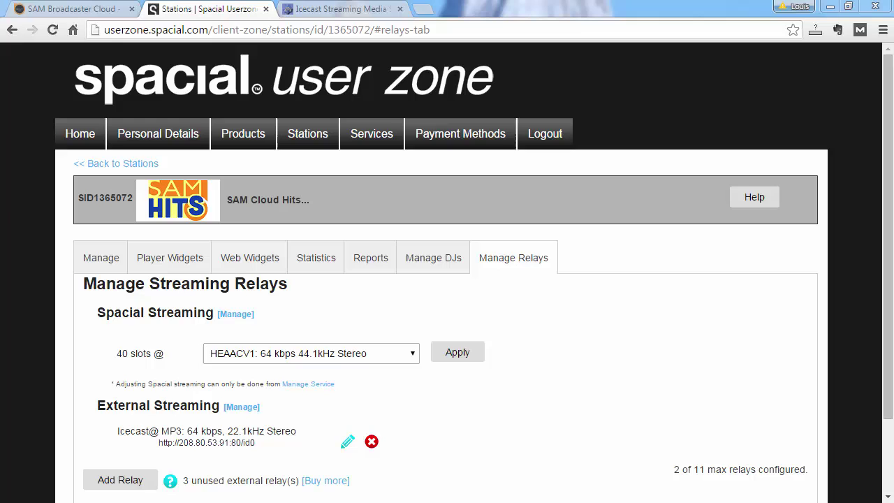
# Confirm the Icecast /id0 mount is live at bitrate 64, then return to SAM Broadcaster Cloud
pyautogui.click(340, 8)
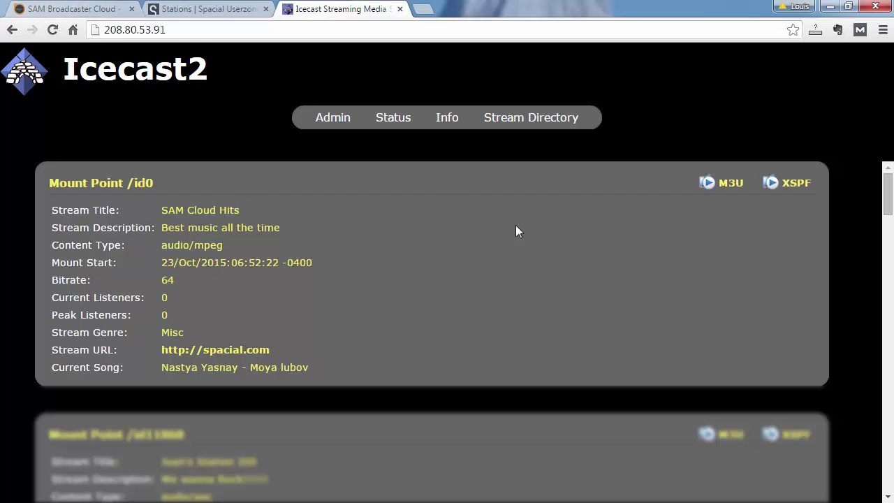
pyautogui.click(83, 8)
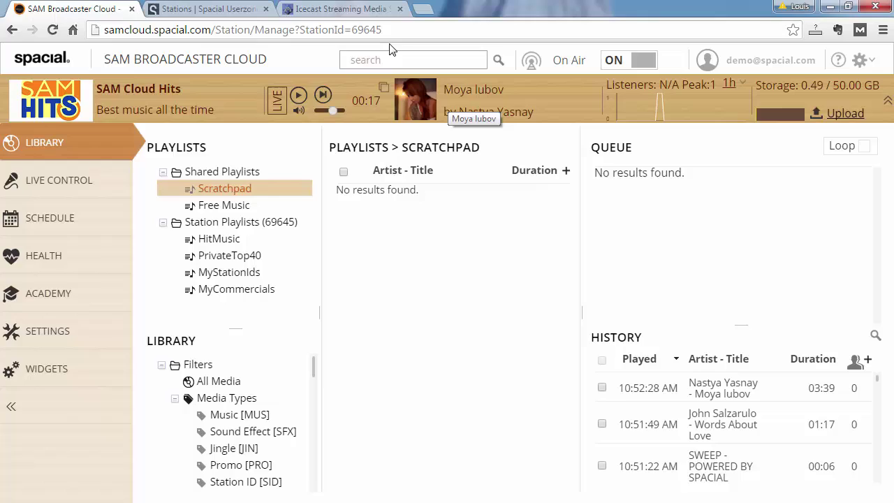
# Generate a listen link with preferred stream Mp3: 64kbps, 22.05kHz, Stereo (Icecast)
pyautogui.click(340, 8)
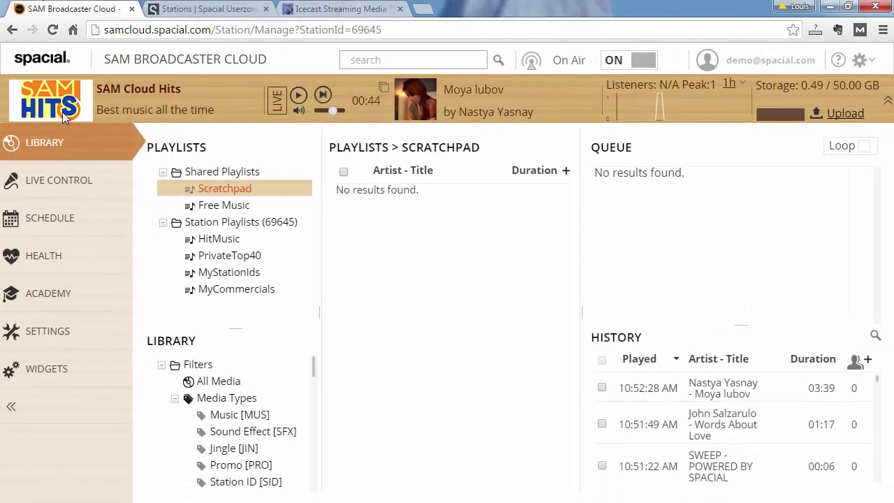
pyautogui.click(74, 374)
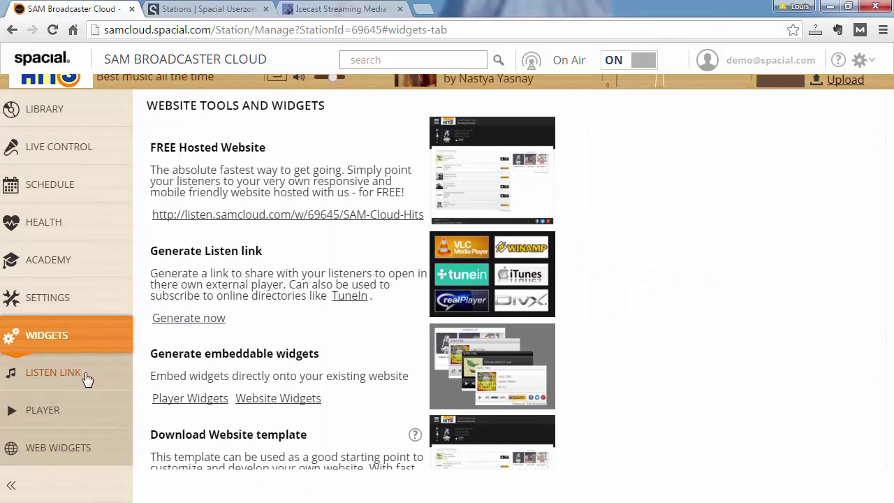
pyautogui.click(82, 378)
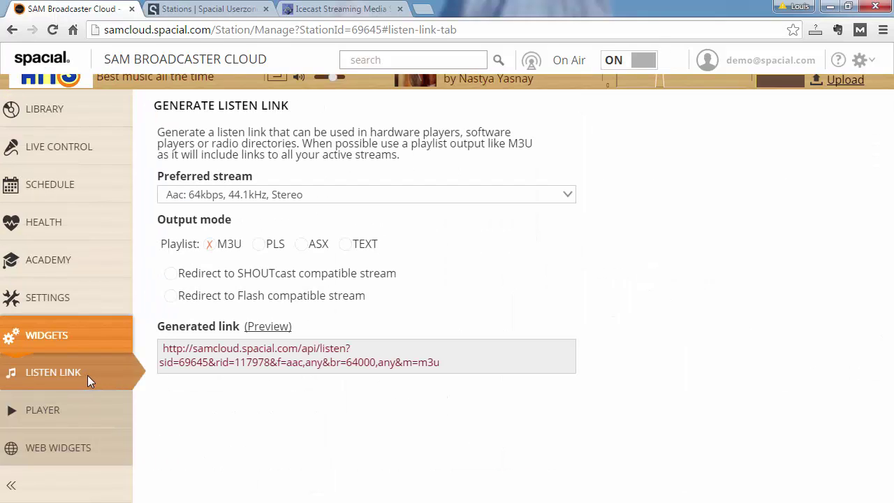
pyautogui.click(301, 198)
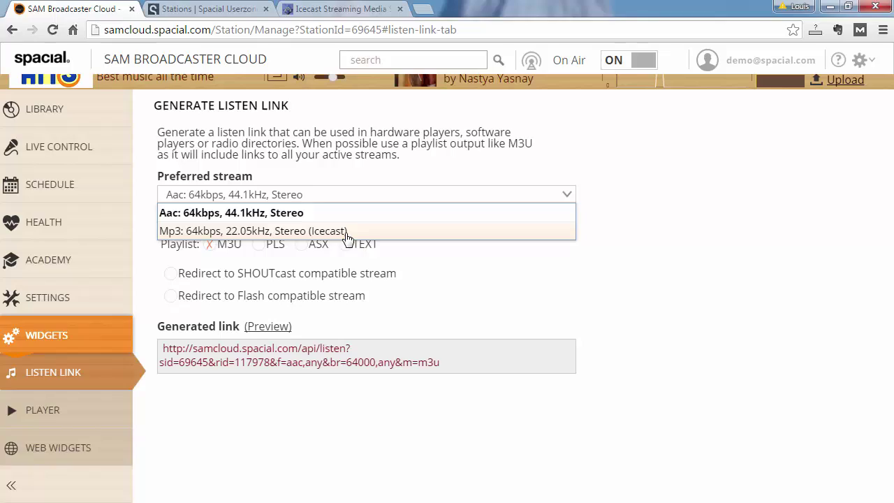
pyautogui.click(346, 233)
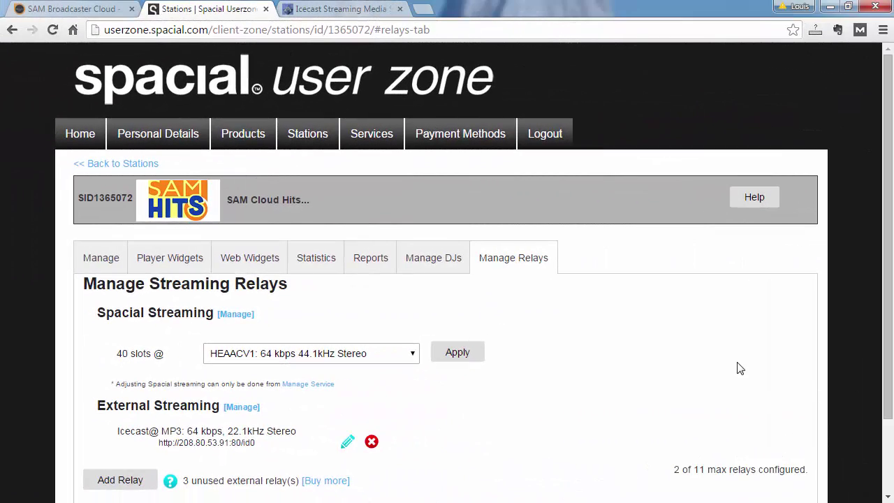
# Review the Icecast relay's settings and cancel without changes
pyautogui.scroll(-2, 740, 363)
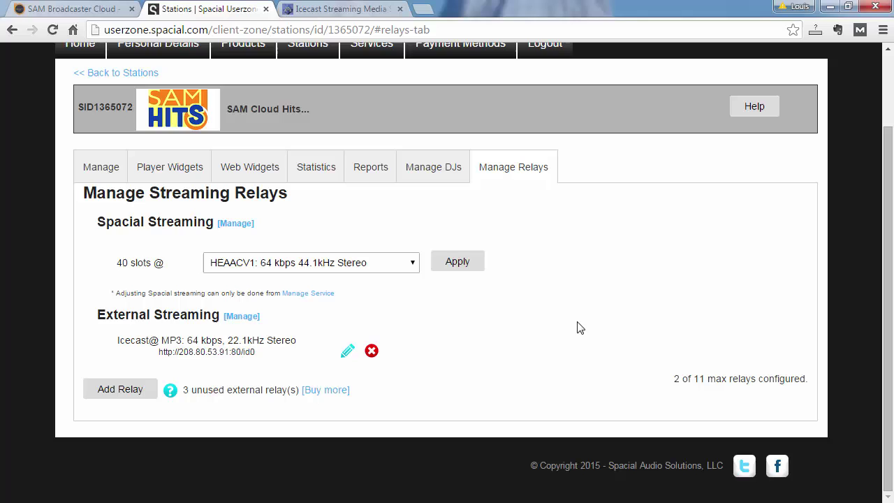
pyautogui.click(348, 353)
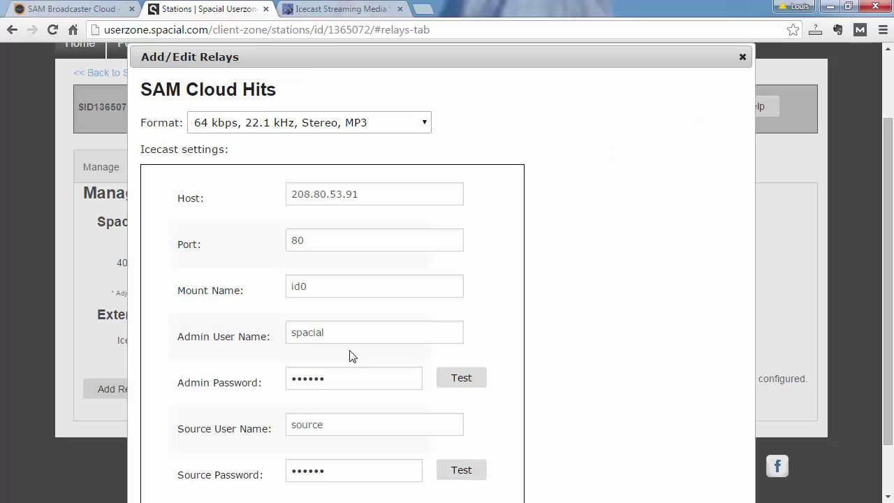
pyautogui.scroll(-2, 669, 243)
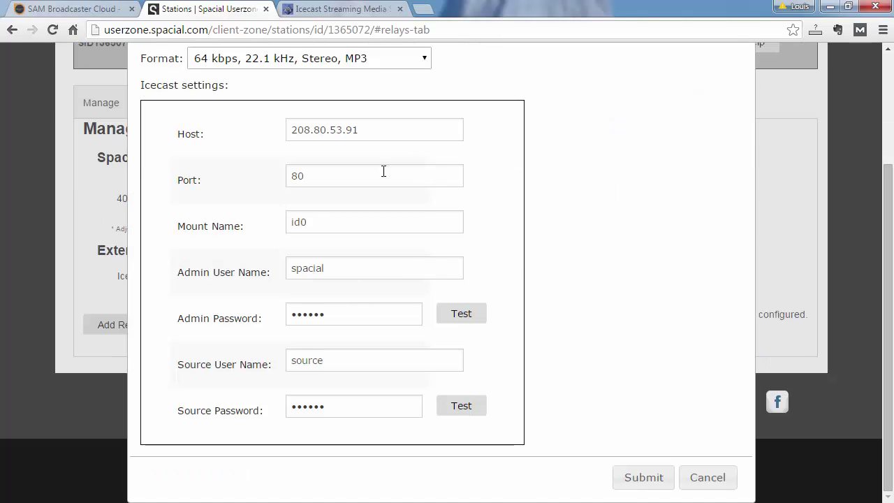
pyautogui.click(700, 478)
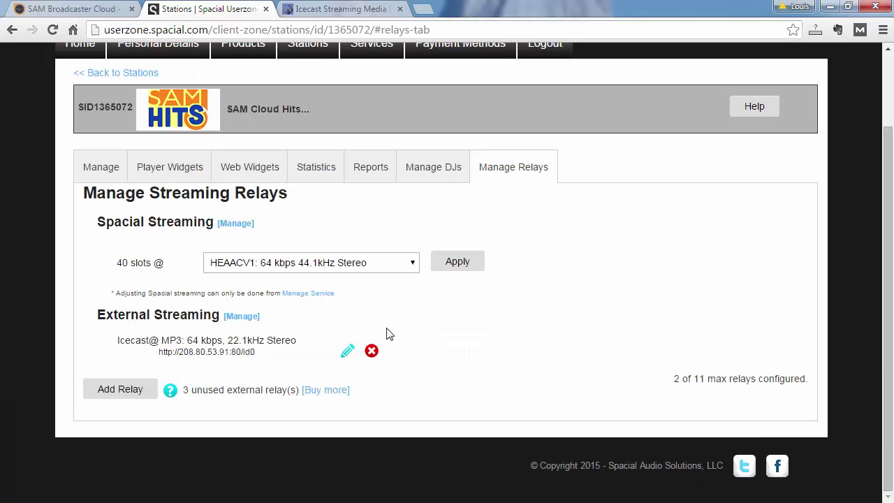
# Remove the Icecast /id0 relay and acknowledge the removal
pyautogui.click(371, 351)
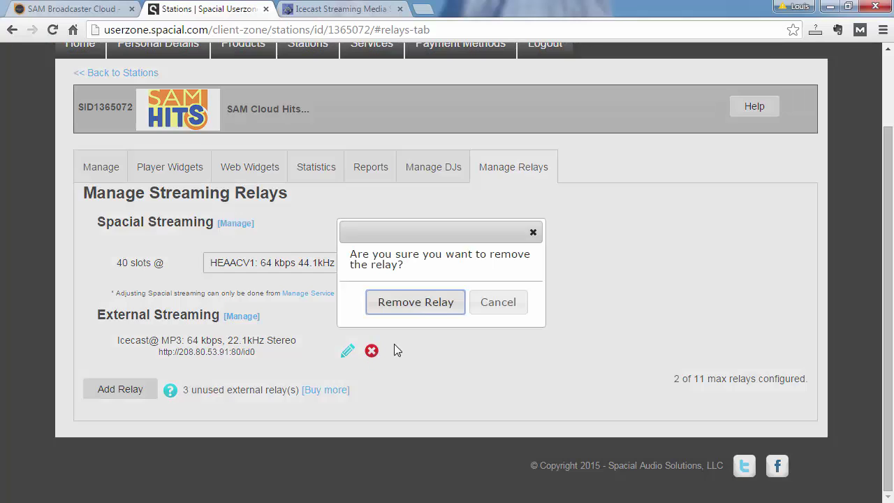
pyautogui.click(431, 310)
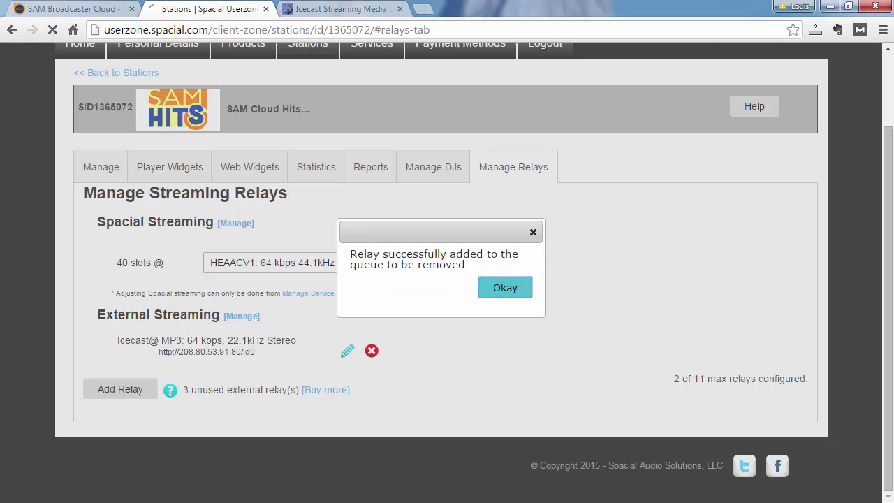
pyautogui.click(503, 287)
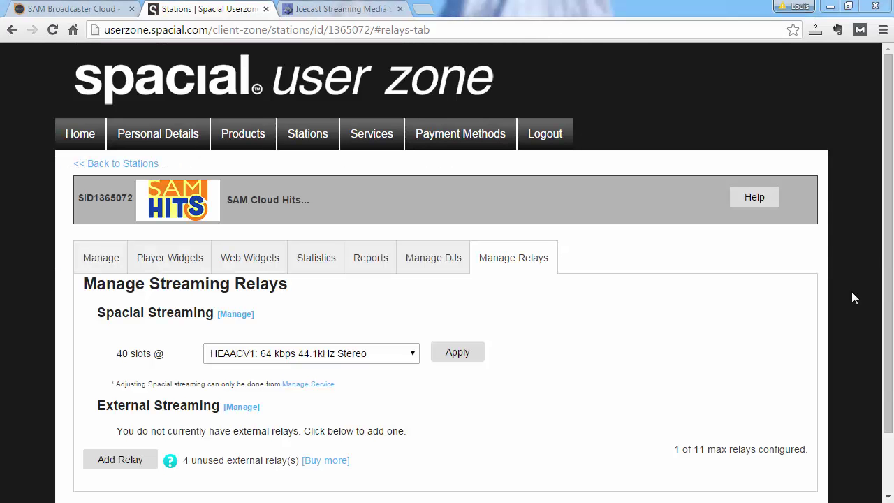